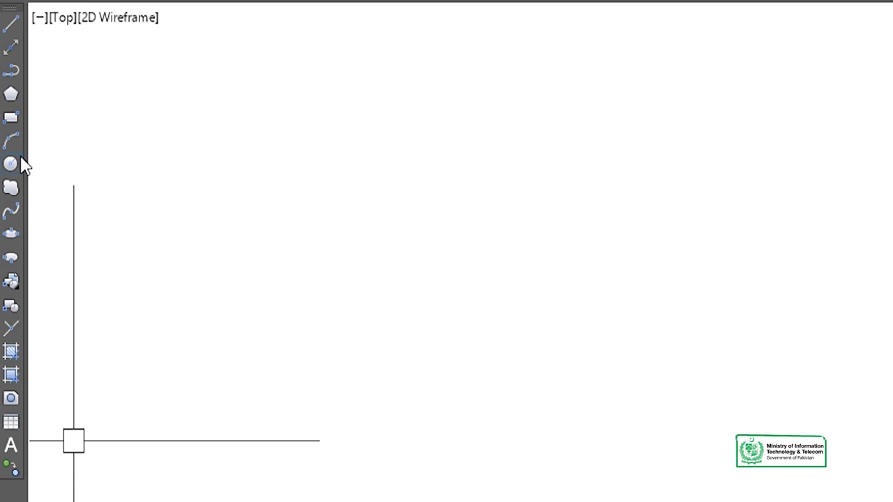
- Draw a horizontal rectangle with its line width set to 5' in the empty drawing area
left_click(11, 124)
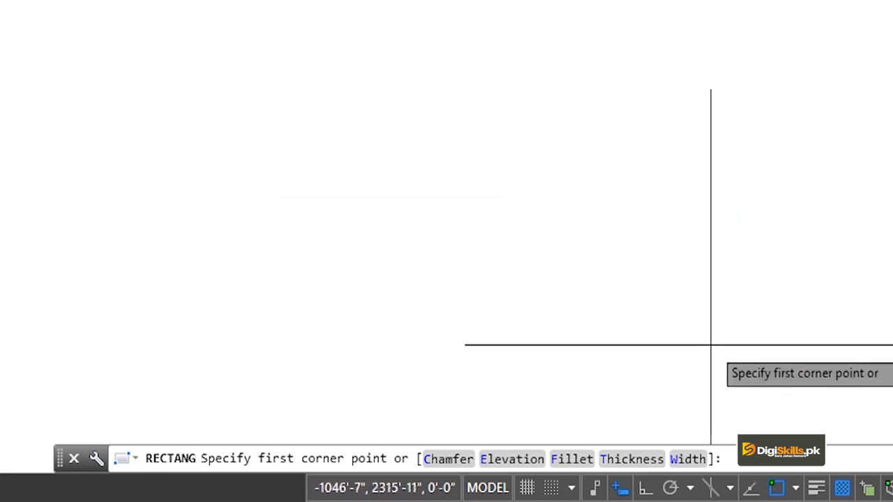
left_click(687, 459)
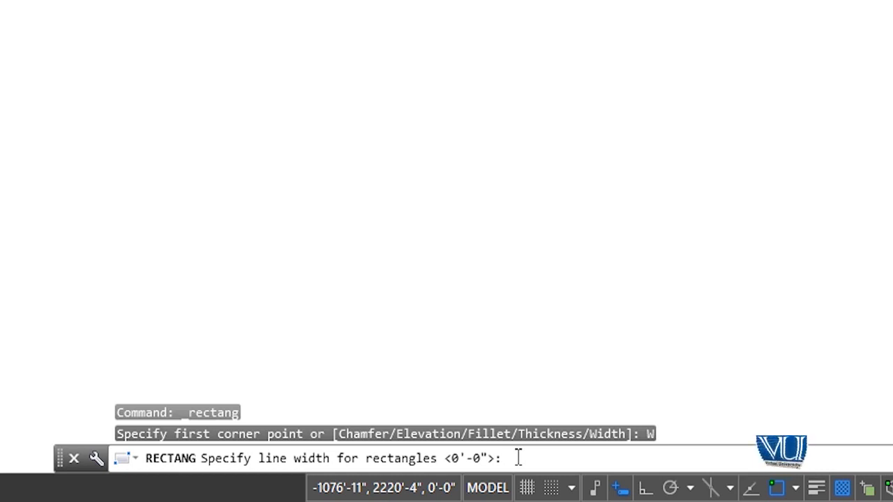
type("5")
key("Return")
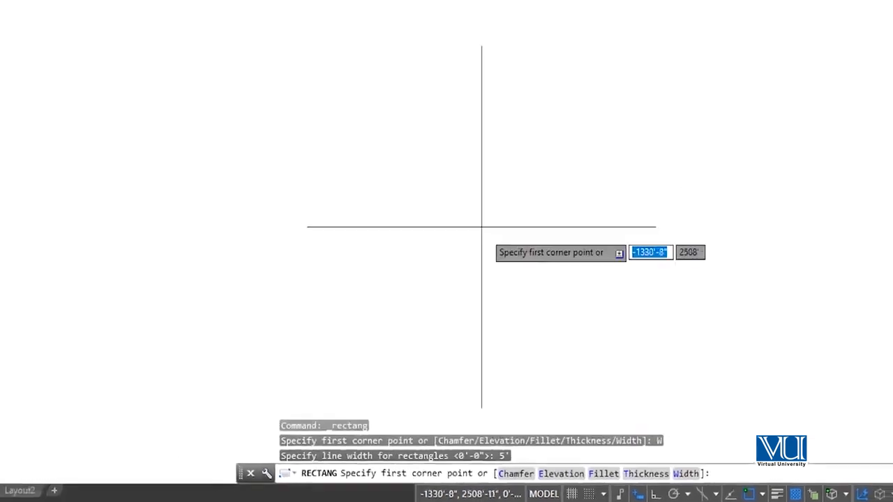
left_click(348, 121)
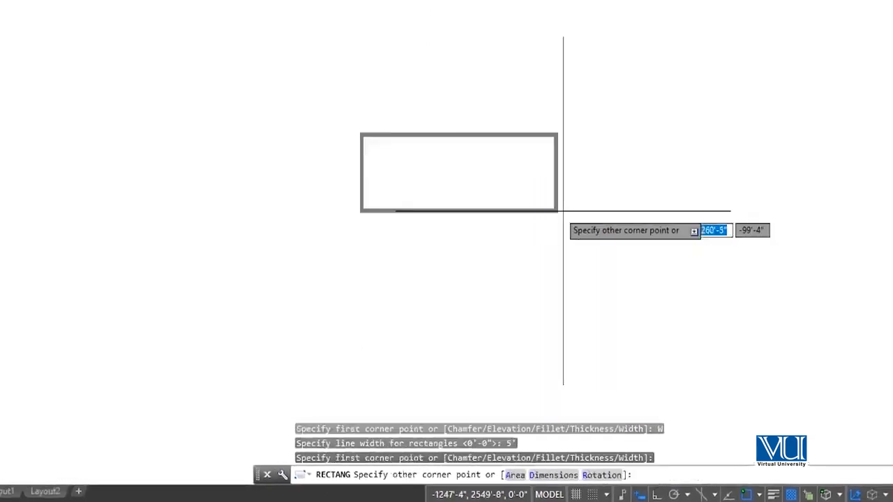
left_click(597, 219)
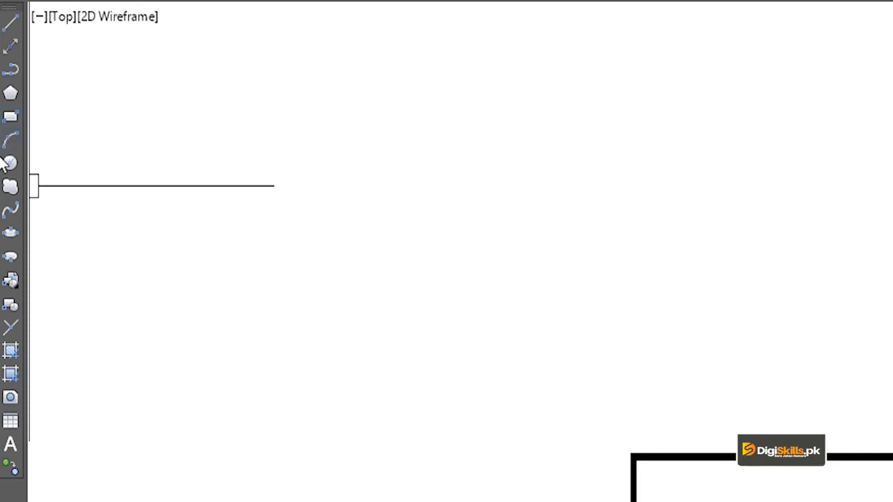
- Reset the rectangle line width to 0' and draw a thin-lined rectangle above and partly beside the thick one
left_click(11, 118)
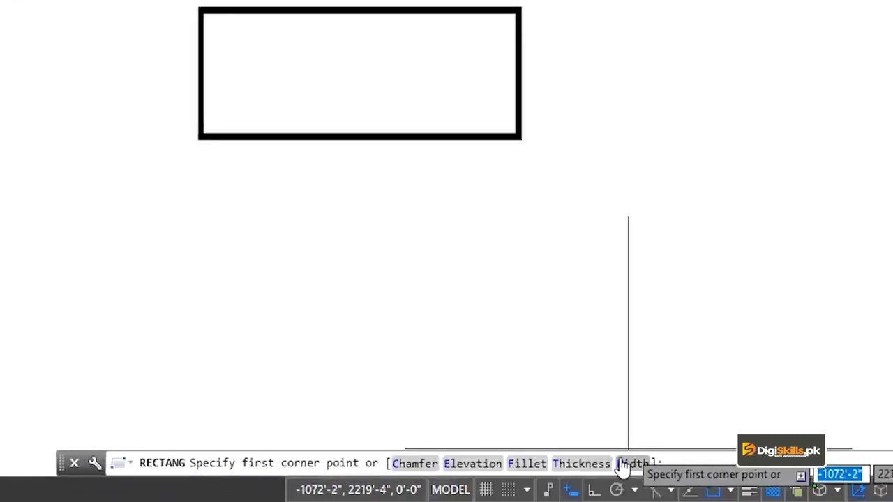
left_click(631, 466)
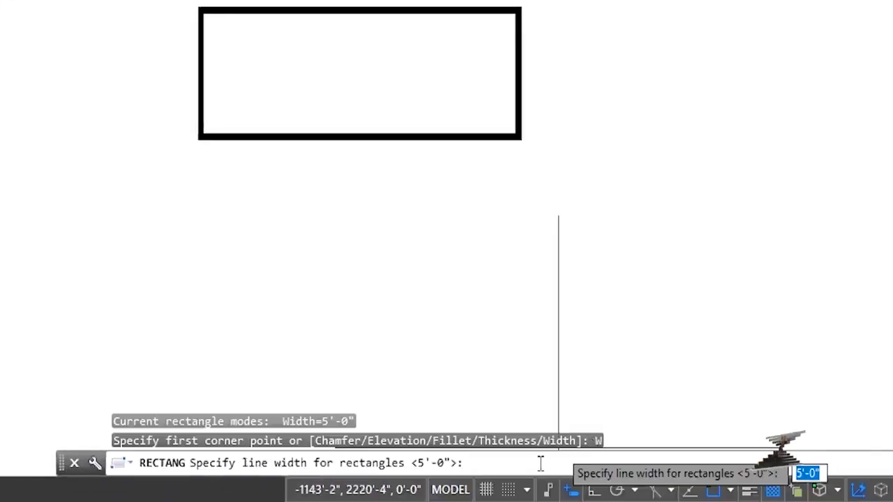
type("0")
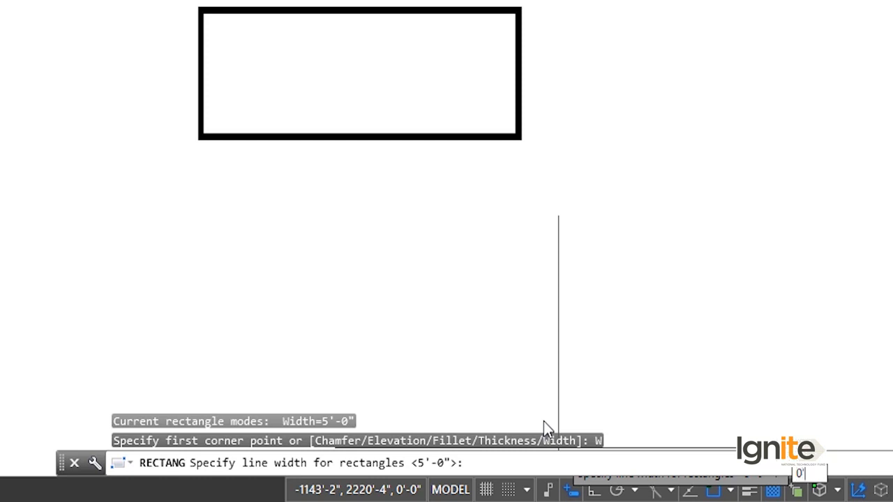
key("Return")
left_click(383, 142)
left_click(600, 246)
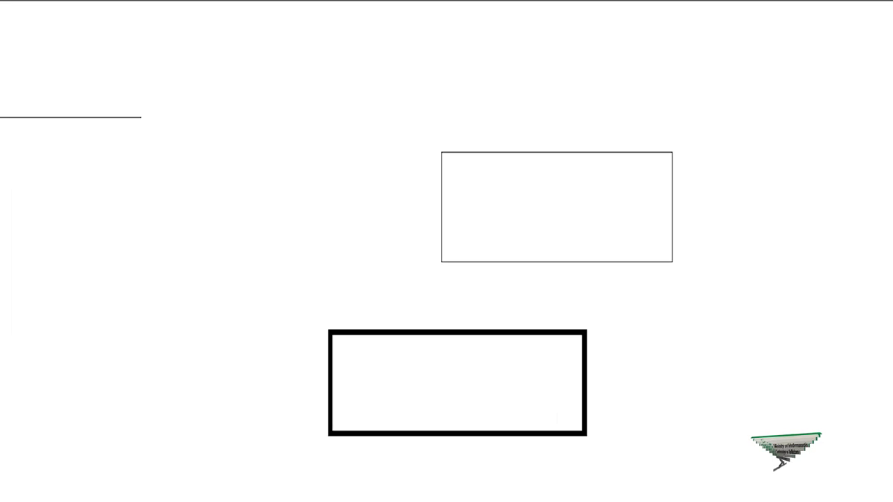
- Draw a 100' by 90' rectangle in the open space beside the existing rectangles by entering its dimensions
left_click(10, 118)
left_click(262, 160)
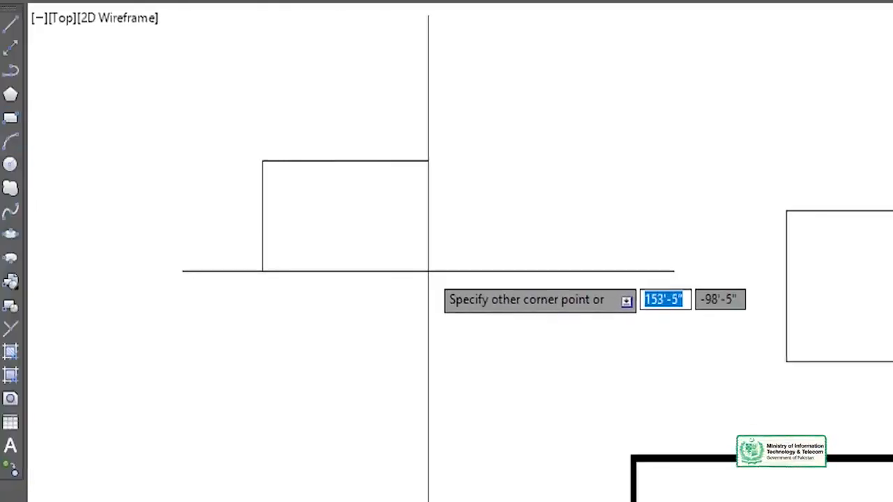
type("100")
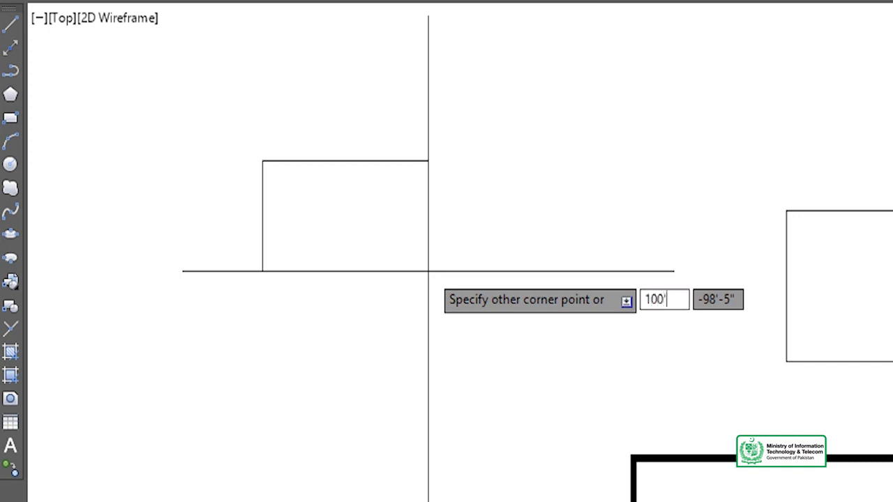
key("Tab")
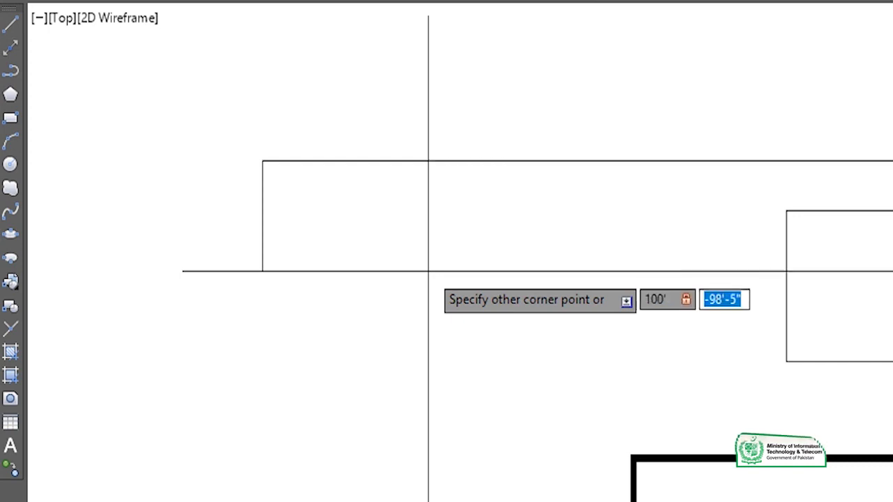
type("90")
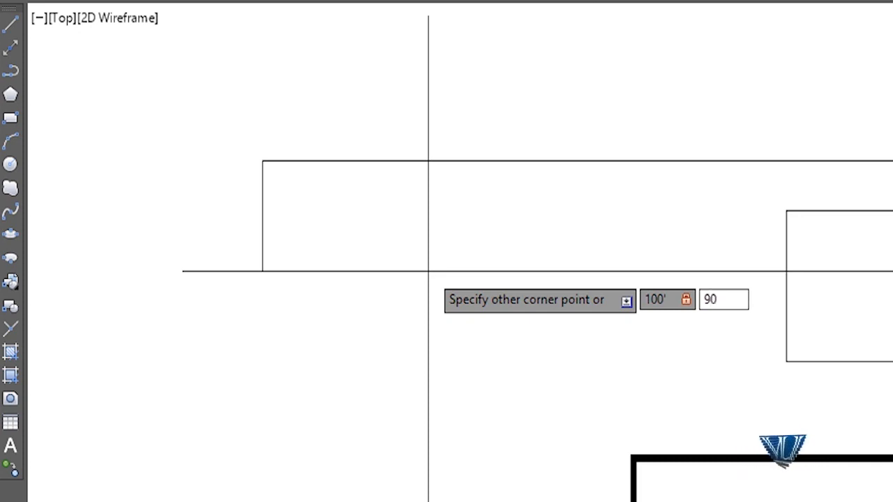
key("Return")
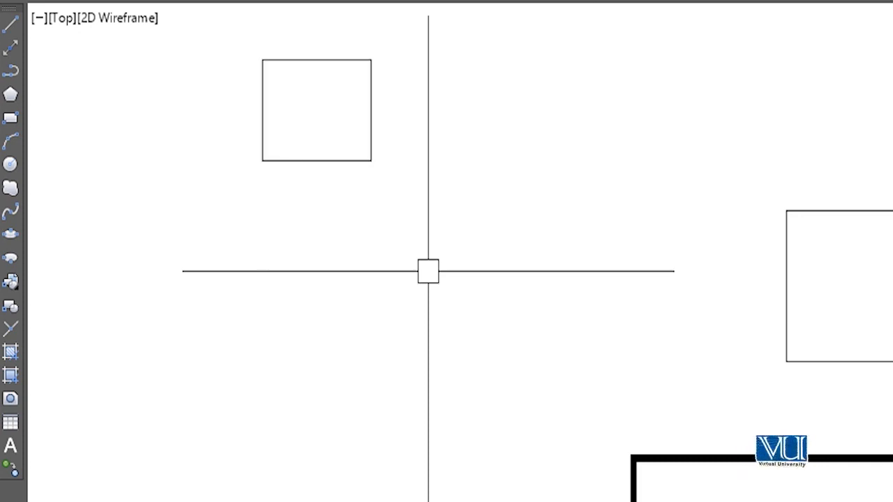
- Draw a long, narrow rectangle with a 45° rotation angle, running diagonally across the thick rectangle's lower corner
left_click(4, 122)
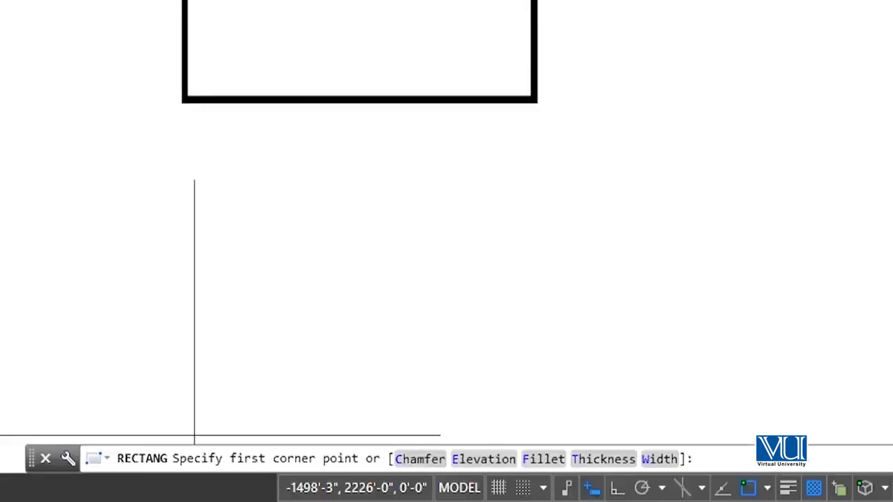
left_click(0, 0)
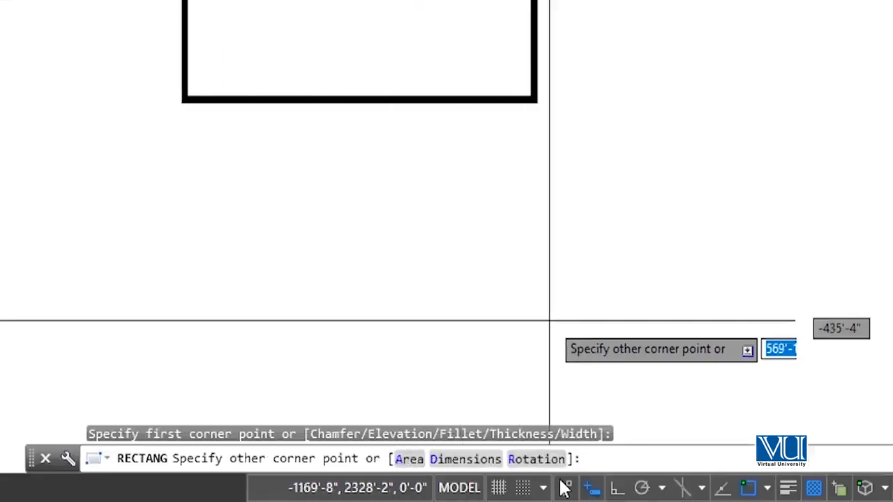
left_click(536, 459)
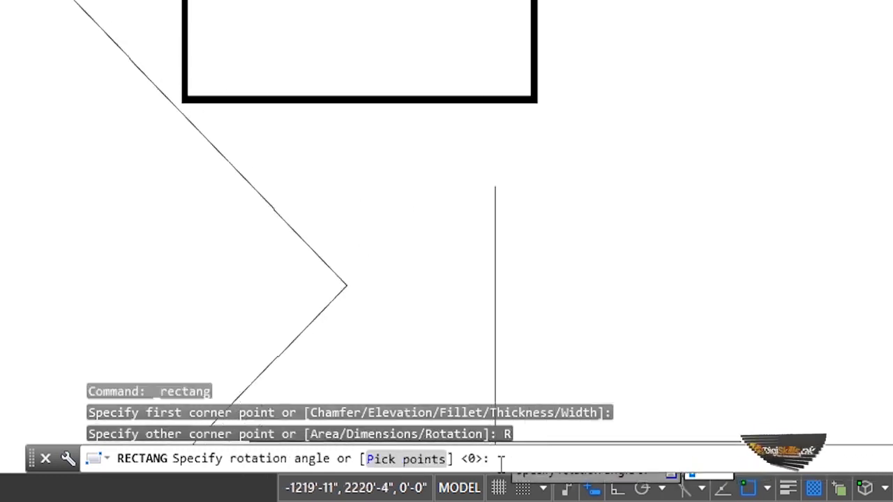
type("45")
key("Return")
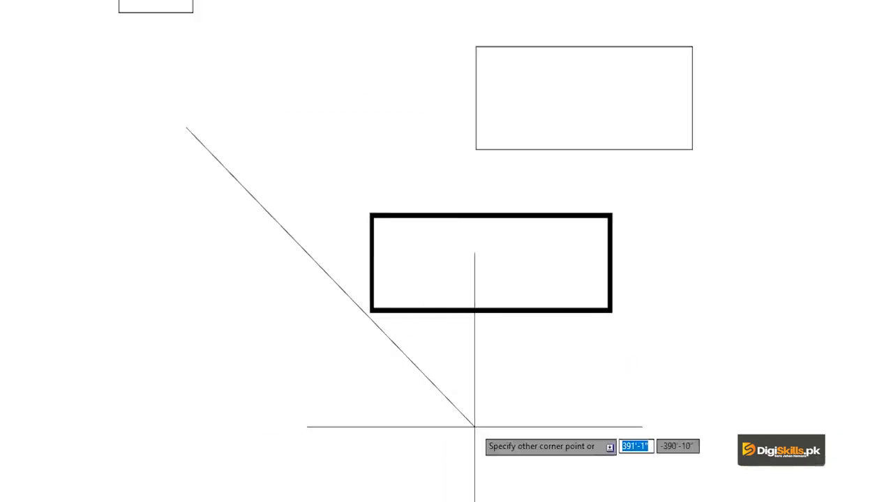
left_click(501, 415)
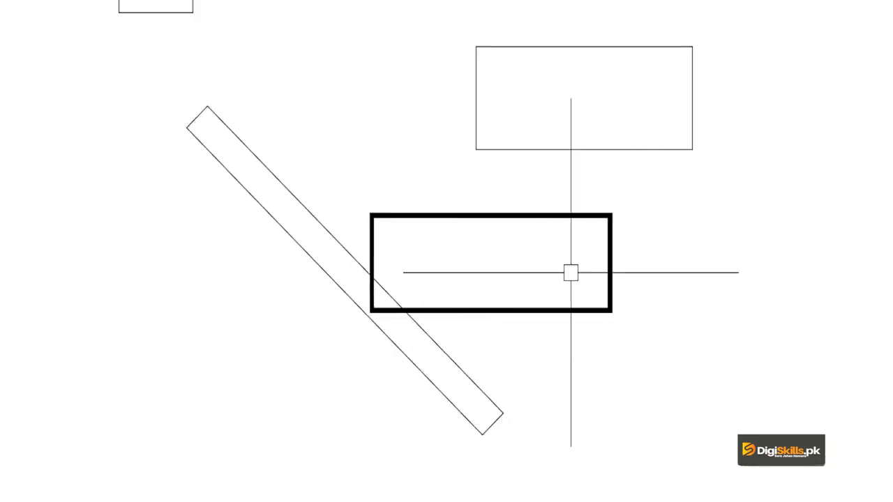
- Select all the rectangles with a crossing window and erase them
scroll(469, 184, "down", 3)
left_click(505, 105)
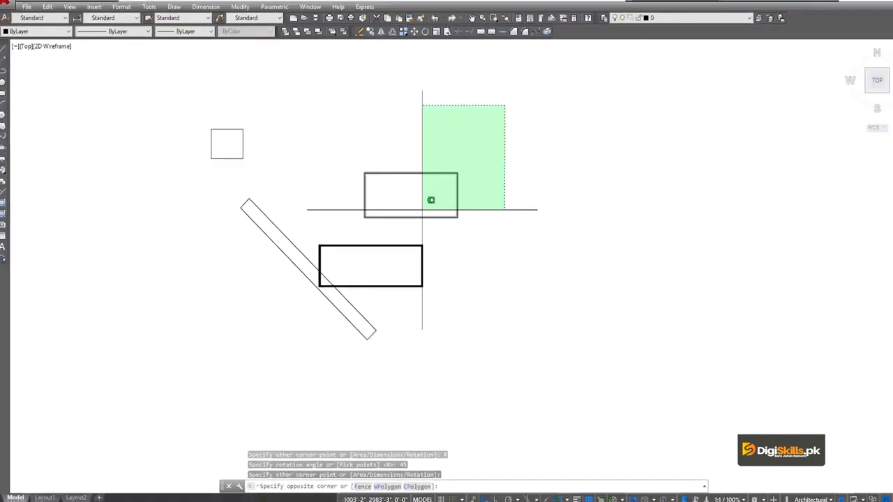
left_click(185, 366)
key("Delete")
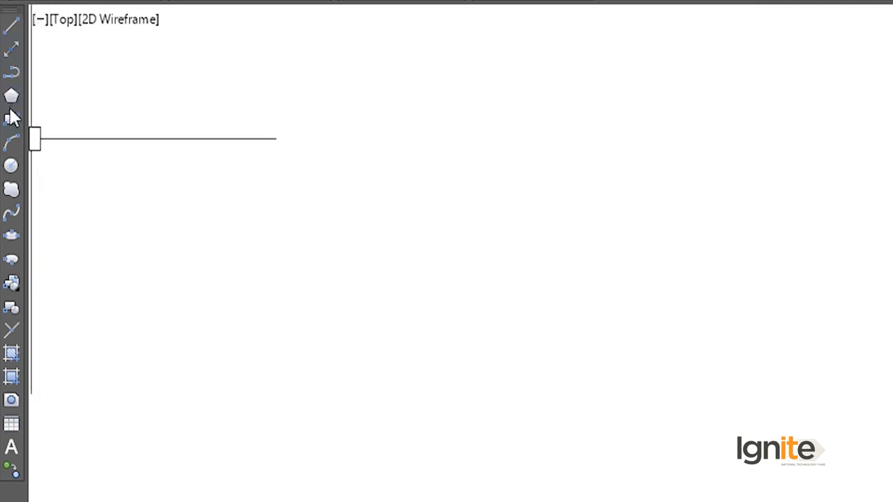
- Draw an upward-bulging arc through three points, with a radius of about 430'
left_click(13, 144)
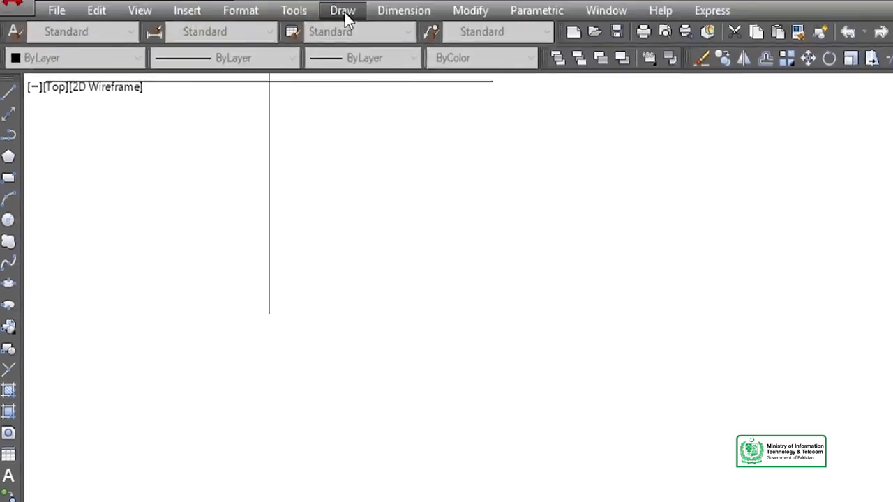
left_click(346, 14)
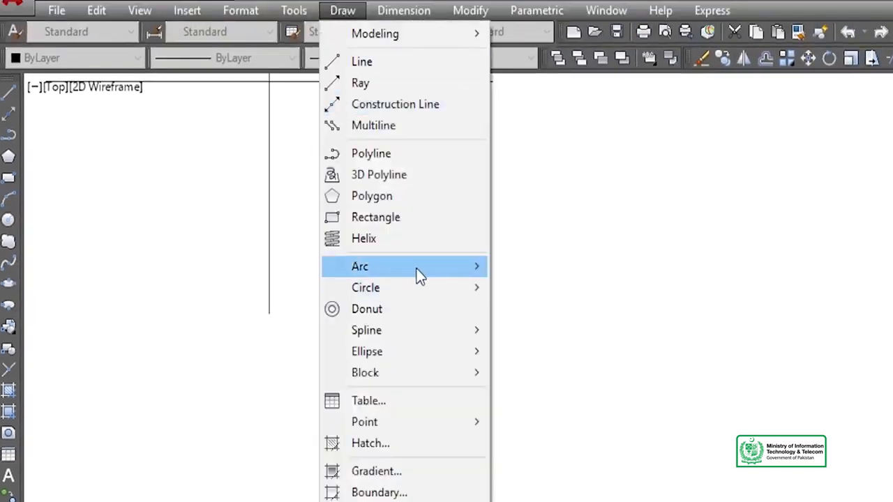
mouse_move(430, 275)
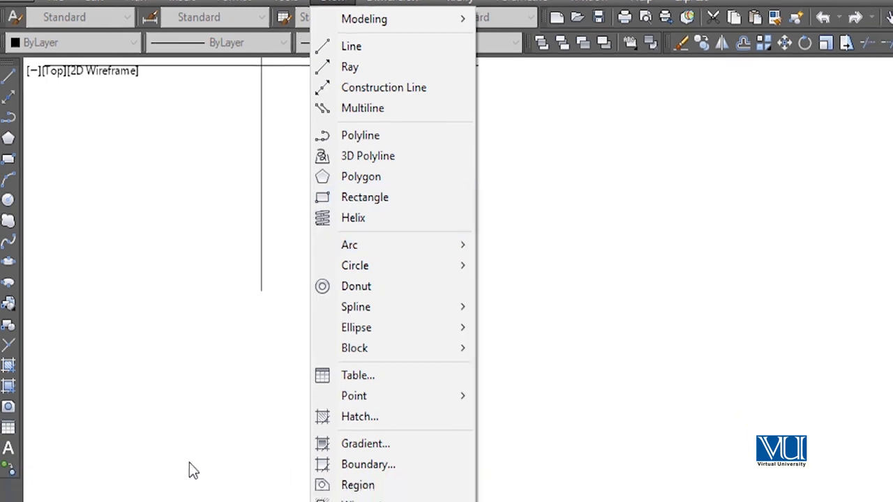
left_click(178, 275)
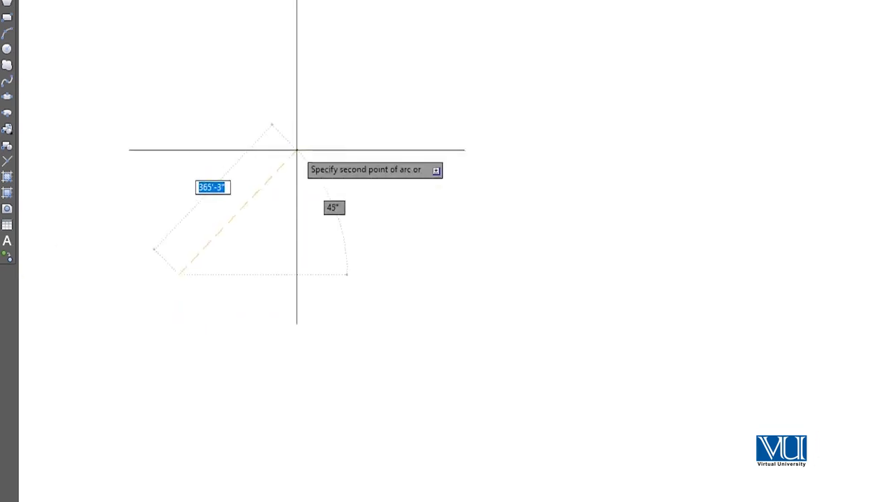
left_click(298, 149)
left_click(463, 163)
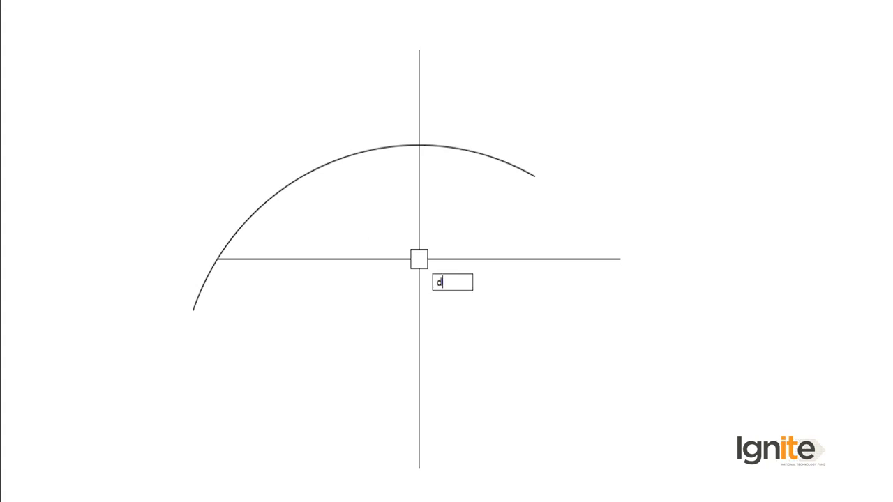
- Review the primary units and text settings of the Standard dimension style
key("Return")
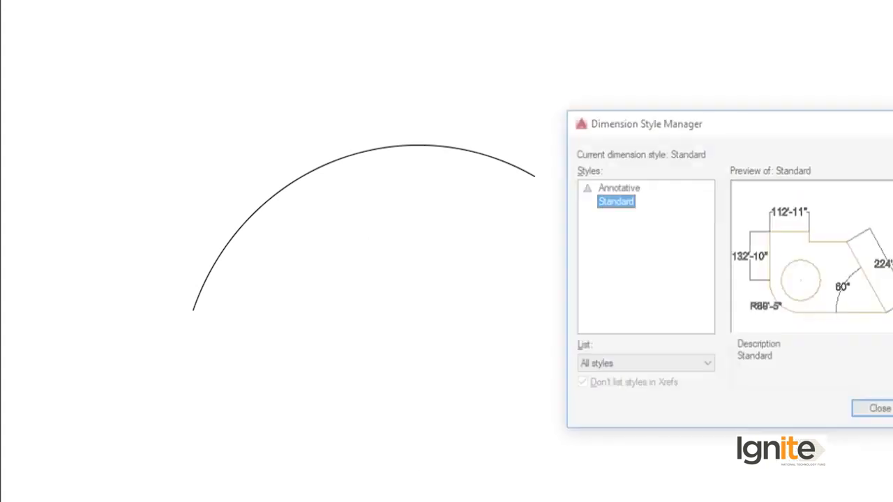
left_click(836, 245)
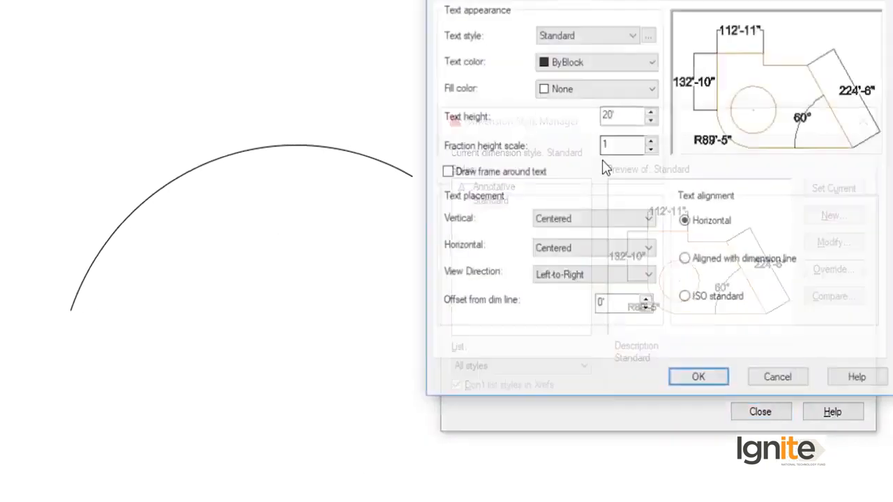
left_click(628, 59)
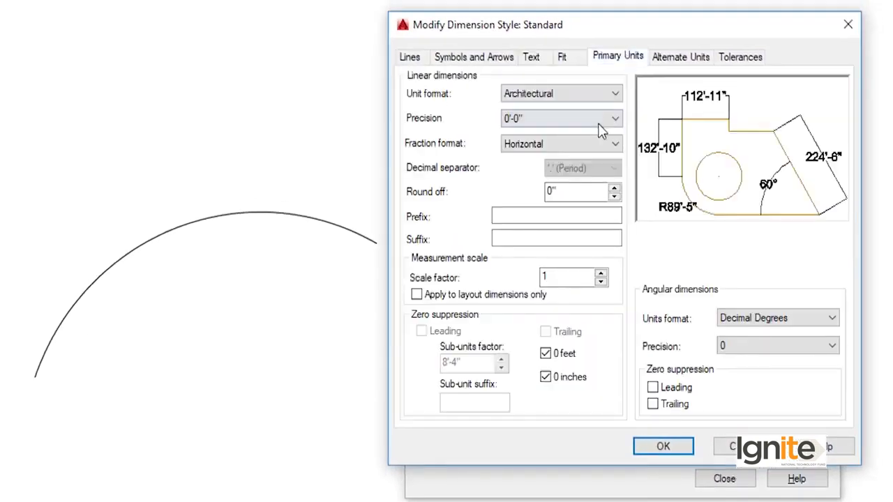
left_click(529, 58)
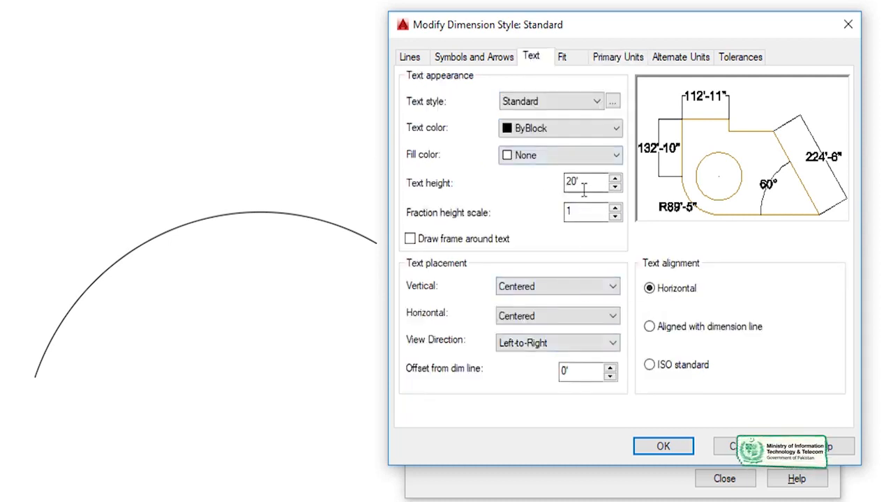
key("Return")
left_click(715, 480)
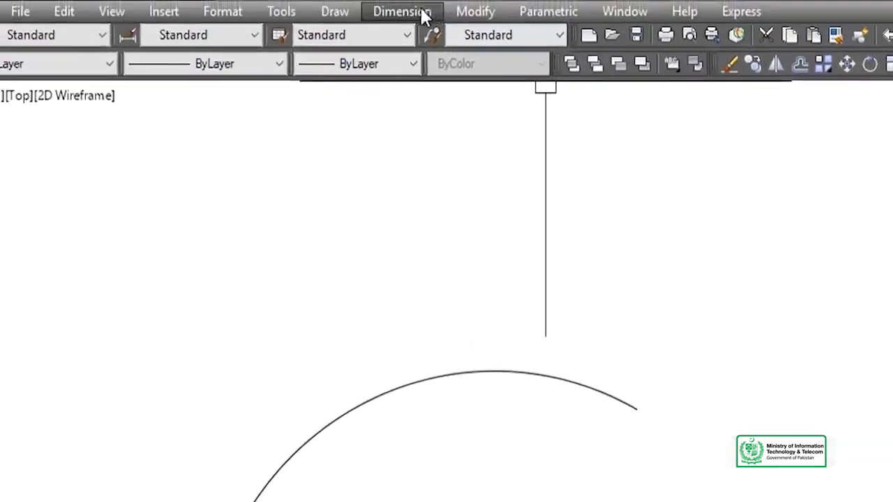
- Add a radius dimension to the arc, placing its text outside the curve, above the arc's rising side
left_click(419, 13)
left_click(433, 173)
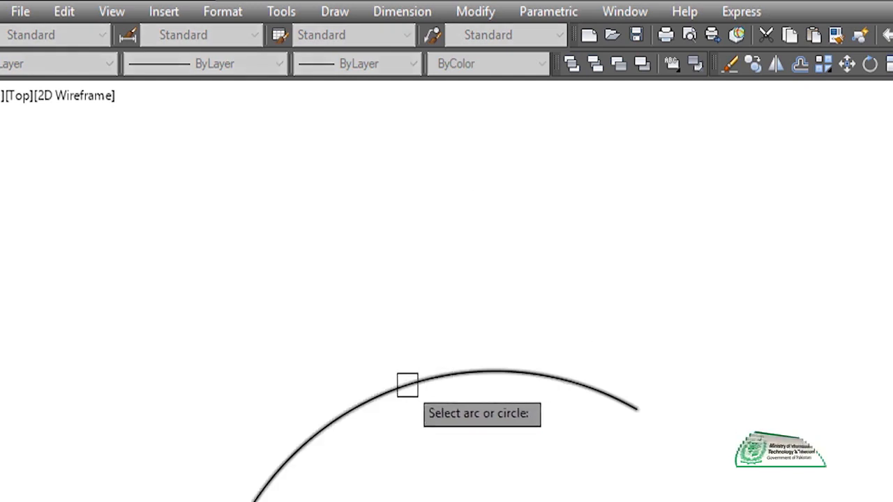
left_click(411, 12)
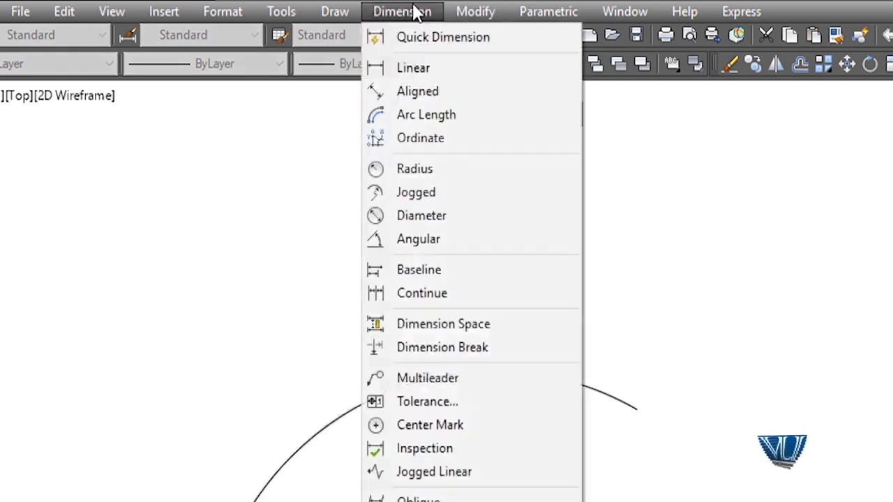
left_click(417, 169)
left_click(374, 401)
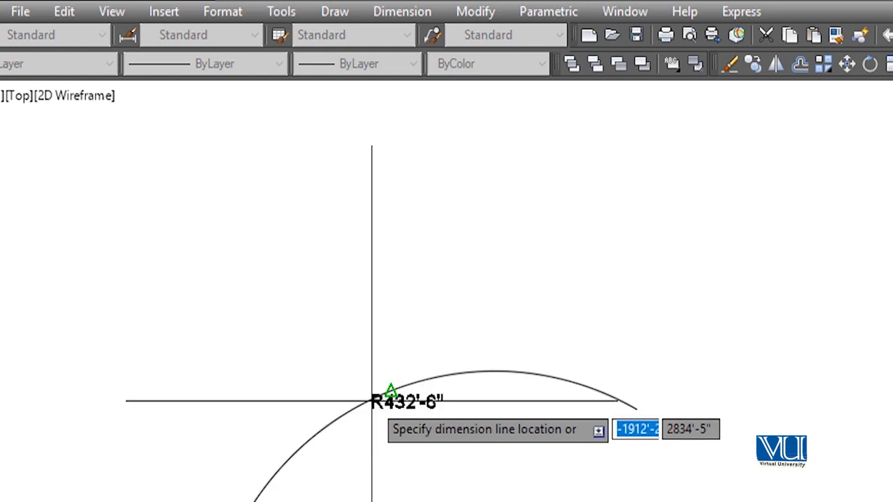
left_click(372, 363)
mouse_move(359, 459)
middle_mouse_down()
mouse_move(445, 482)
mouse_move(567, 447)
middle_mouse_up()
scroll(551, 363, "up", 4)
scroll(545, 365, "down", 2)
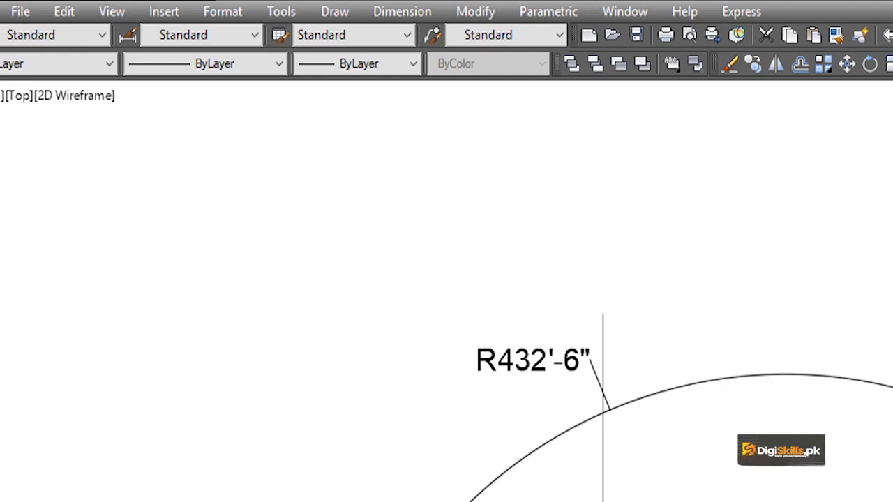
- Select the radius dimension and the arc with crossing windows and erase both
left_click(596, 317)
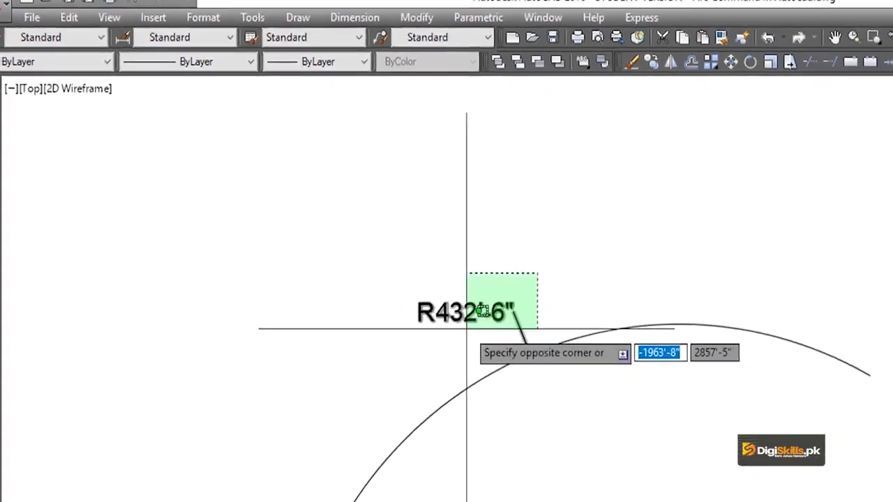
left_click(534, 379)
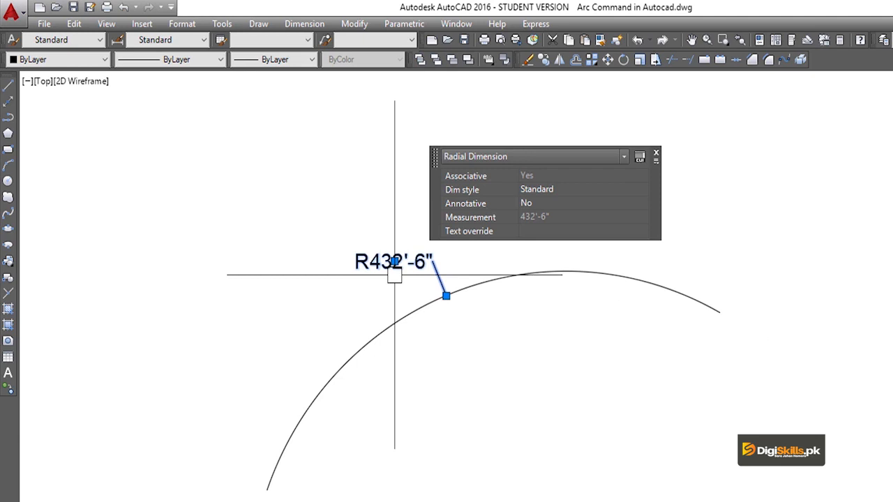
key("Delete")
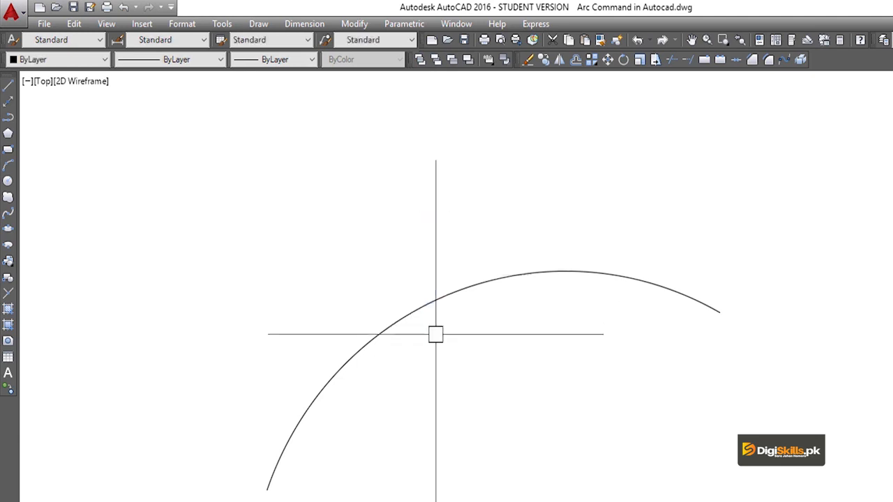
left_click(539, 250)
left_click(419, 355)
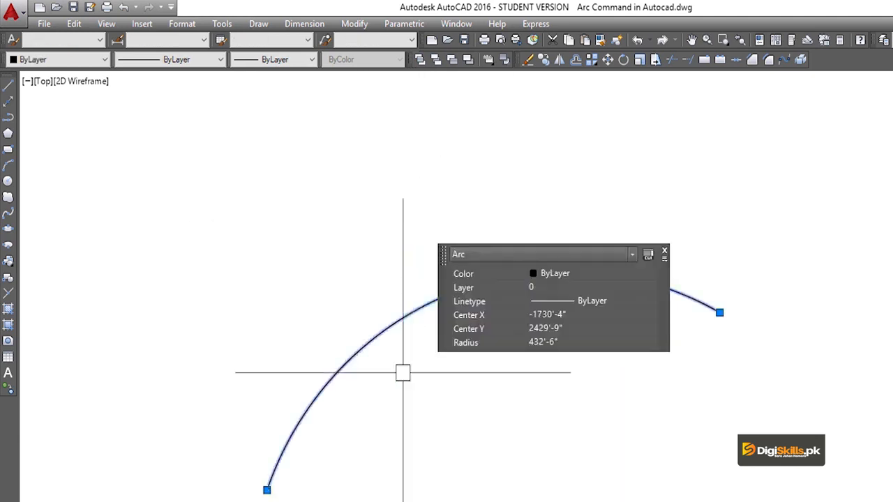
key("Delete")
left_click(258, 24)
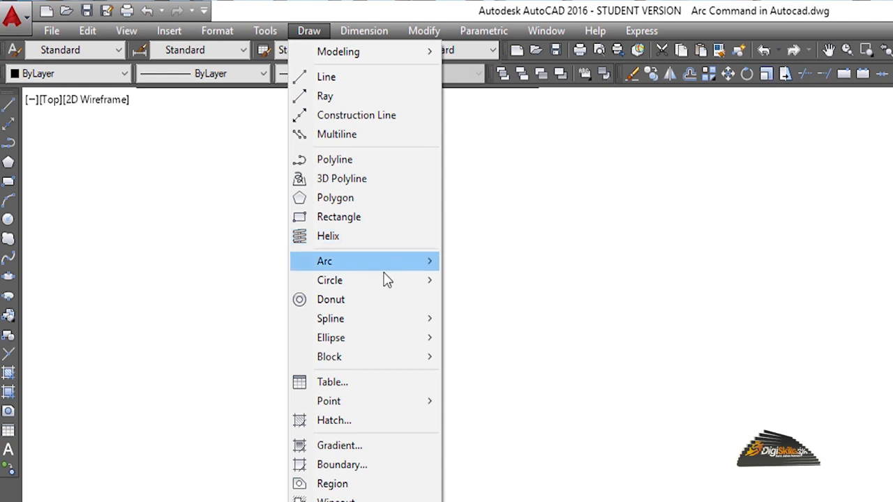
mouse_move(395, 271)
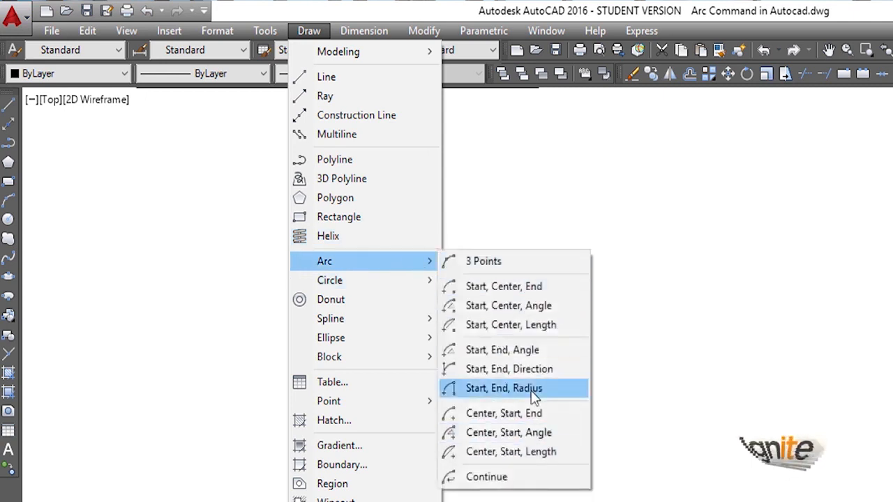
left_click(707, 262)
left_click(621, 434)
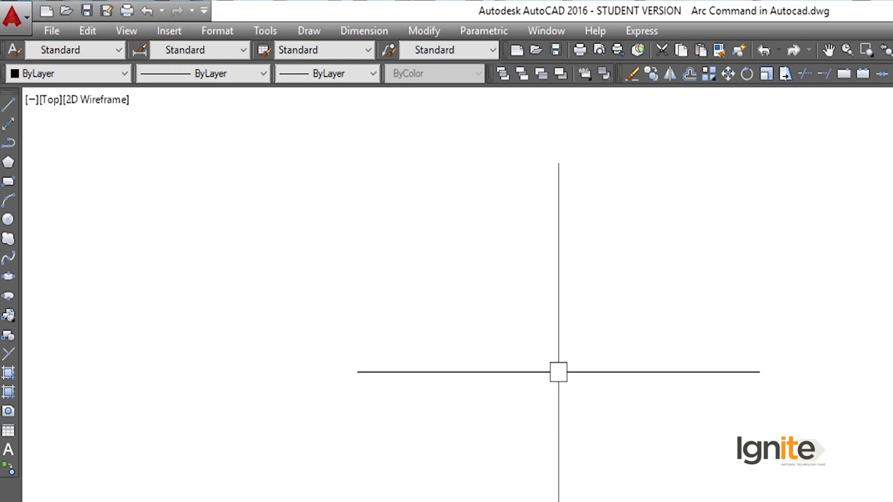
left_click(588, 307)
left_click(416, 477)
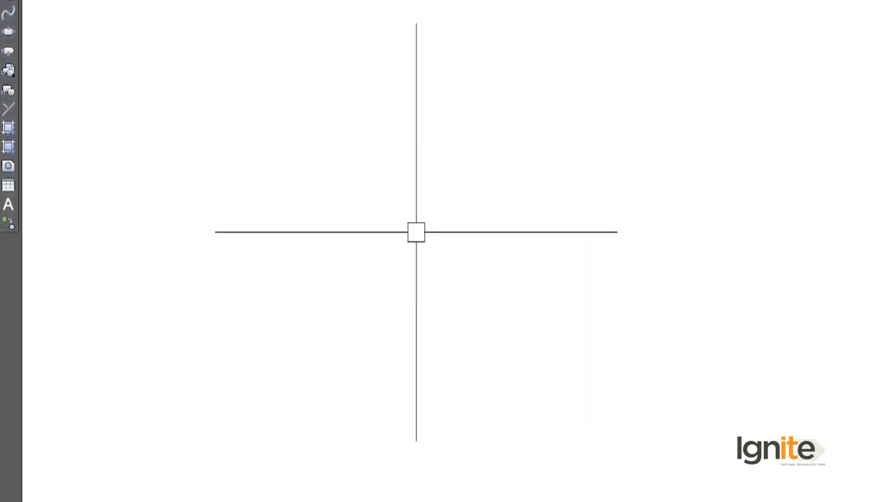
- Draw a circle by centre and radius in the empty drawing area, with a radius of about 178'-5"
type("C")
key("Return")
left_click(462, 155)
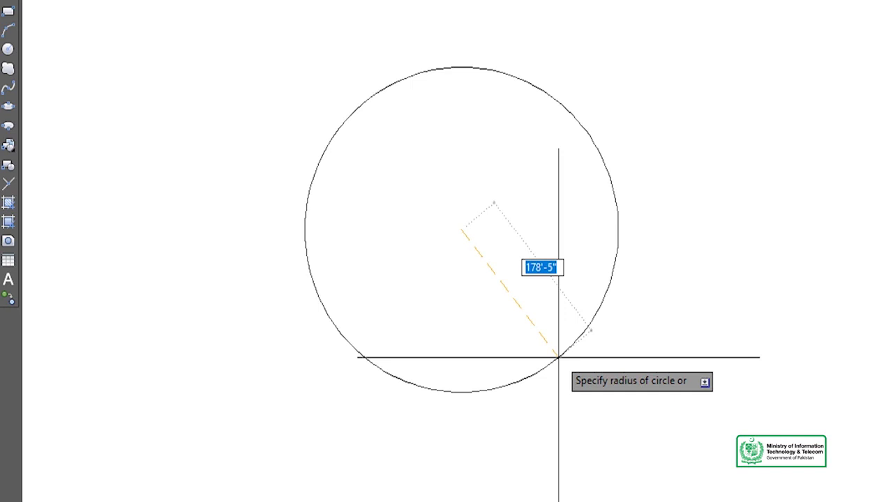
left_click(558, 357)
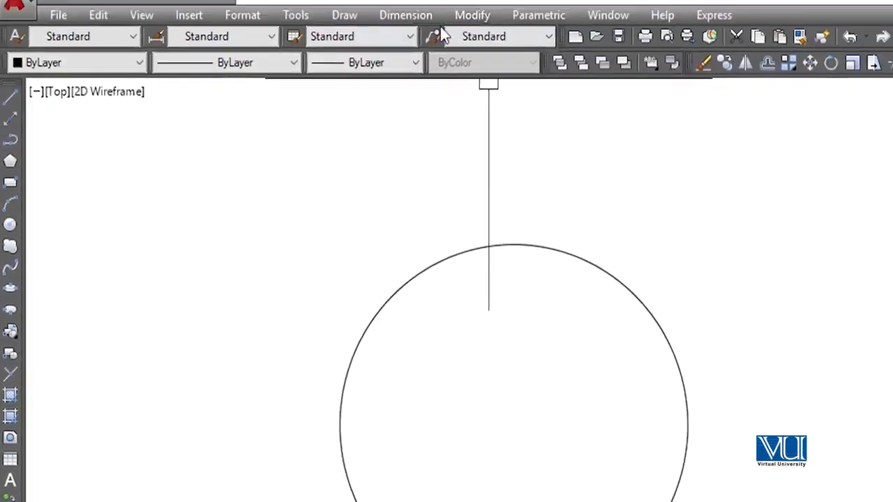
- Add a radius dimension to the circle, placing its text just above the circle's top
left_click(457, 14)
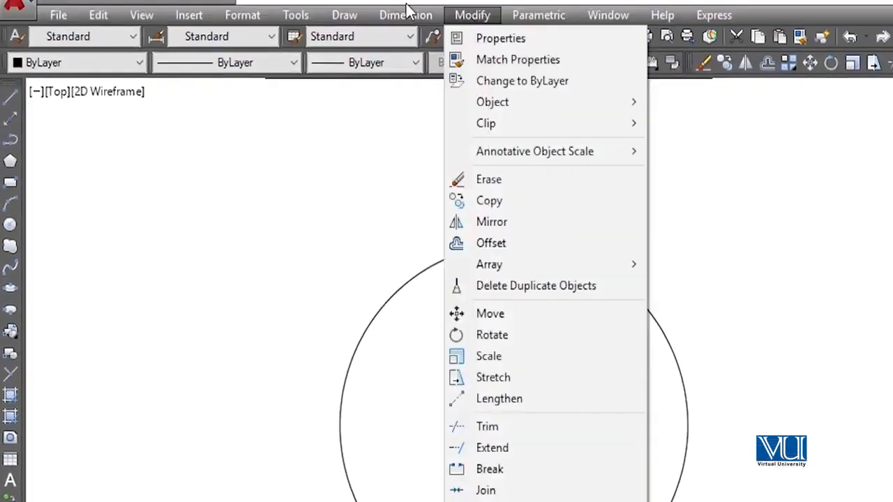
mouse_move(416, 14)
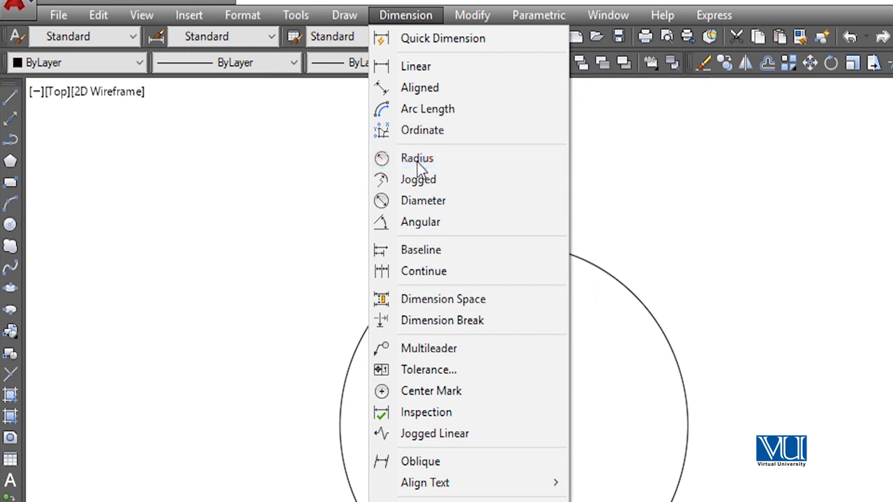
left_click(417, 159)
left_click(480, 249)
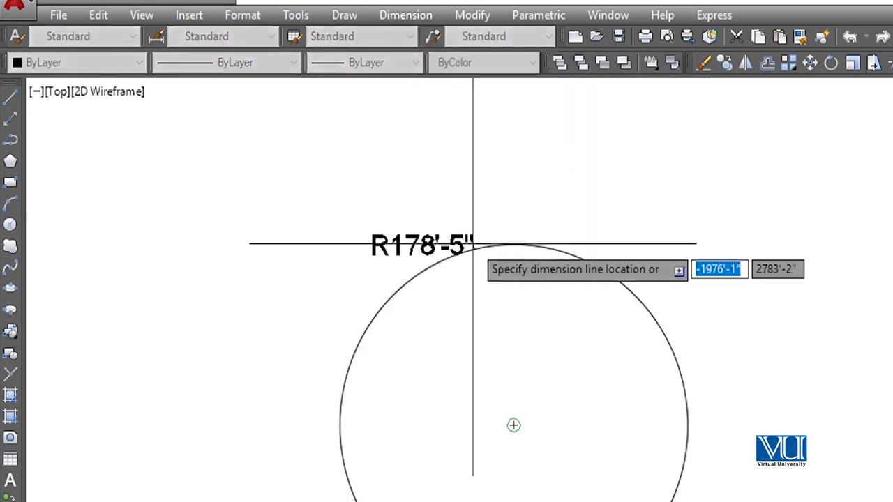
left_click(505, 209)
- Add a diameter dimension to the circle, placing its text outside the upper-right part of the curve
left_click(426, 17)
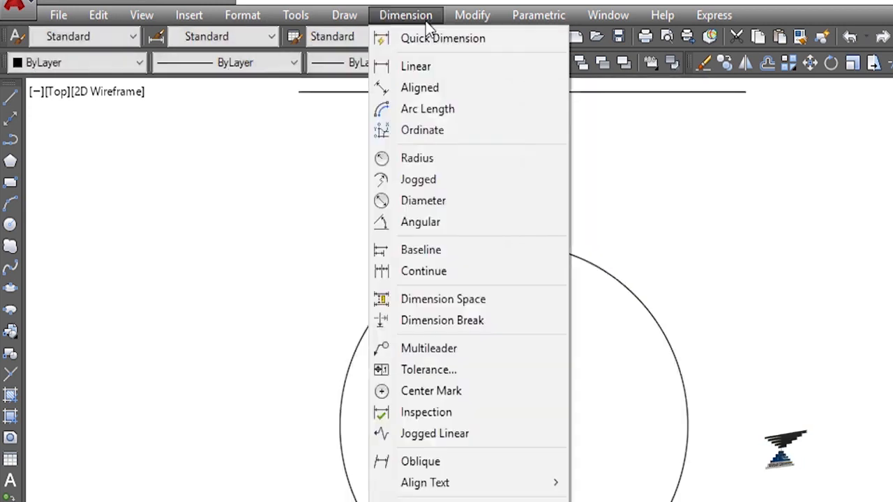
left_click(407, 199)
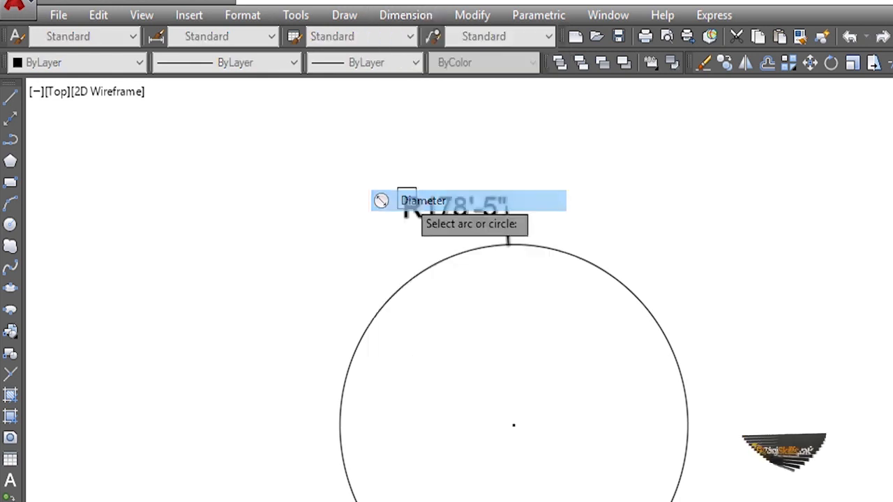
left_click(621, 273)
left_click(676, 263)
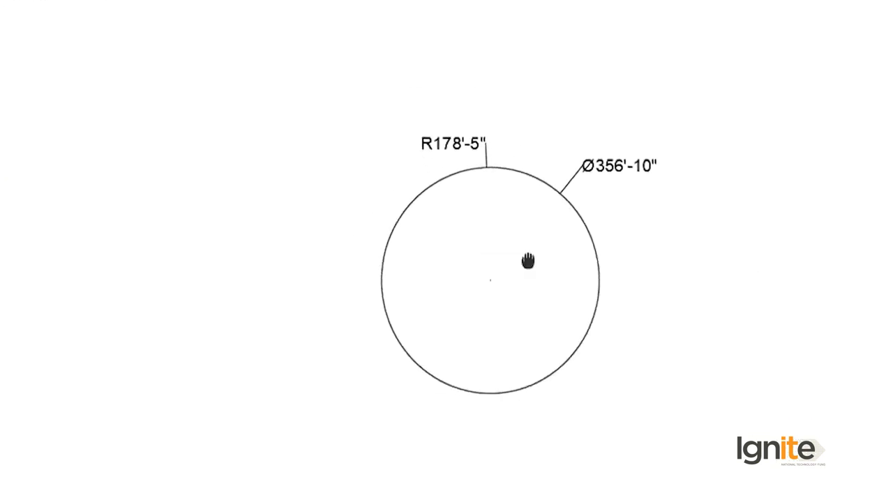
- Draw a second circle of similar size, centred above and to the right of the dimensioned circle
middle_click_drag(528, 261, 409, 293)
middle_click_drag(457, 313, 396, 322)
scroll(397, 322, "down", 2)
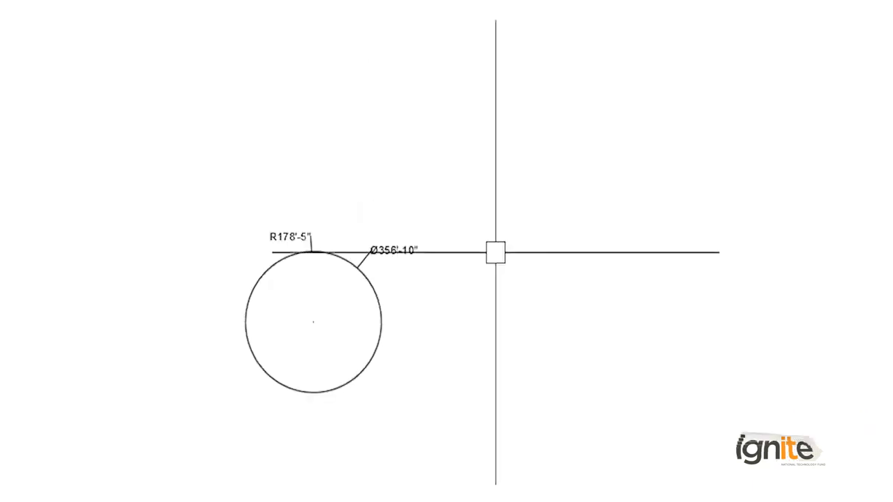
type("c")
key("Return")
left_click(496, 252)
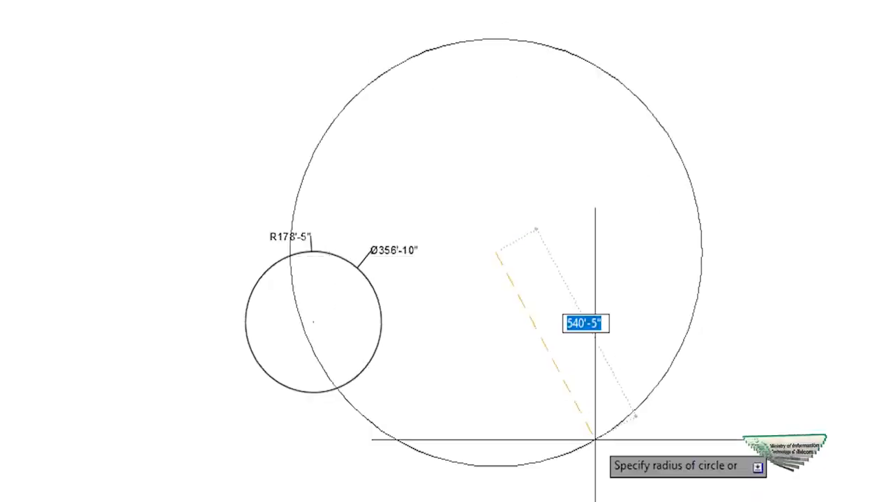
left_click(539, 304)
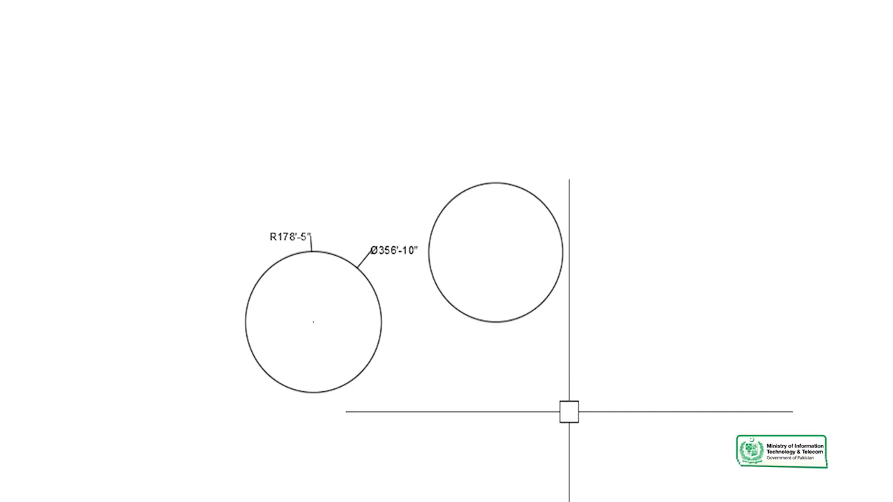
- Draw a smaller third circle directly below the second one without overlapping it
key("Return")
left_click(517, 401)
left_click(509, 450)
- Draw a three-point (3P) circle passing through the centres of the three existing circles
type("c")
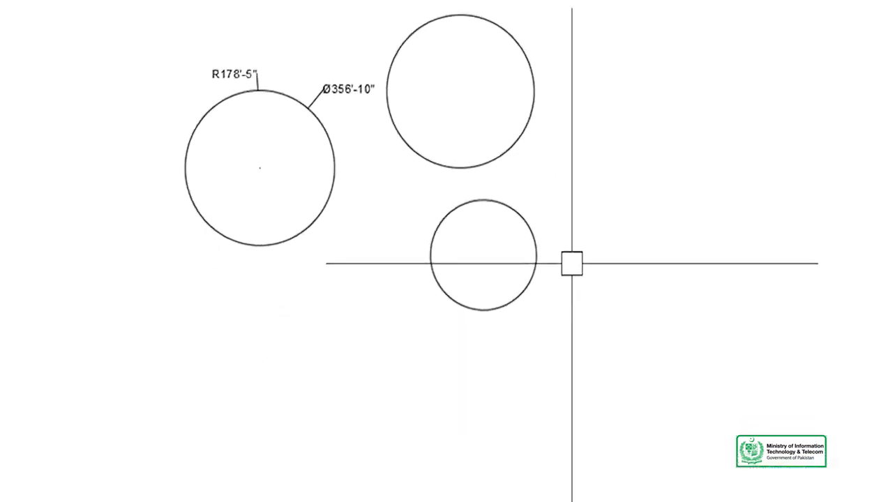
key("Return")
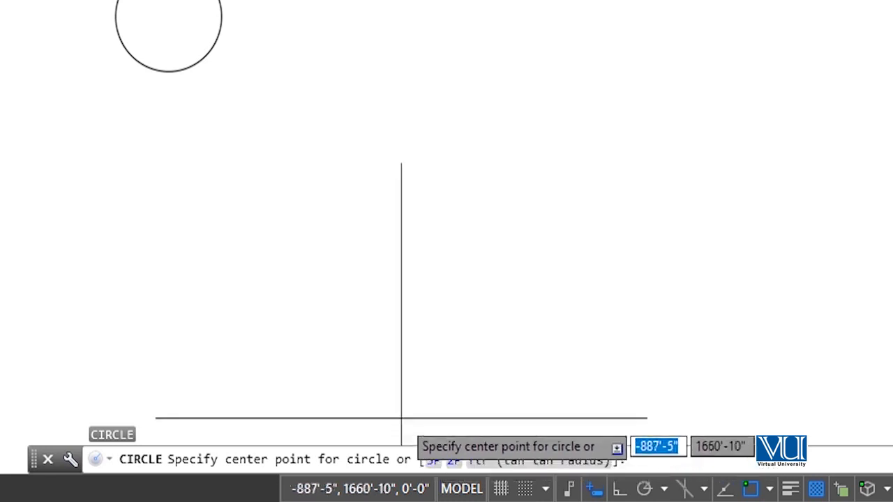
left_click(430, 462)
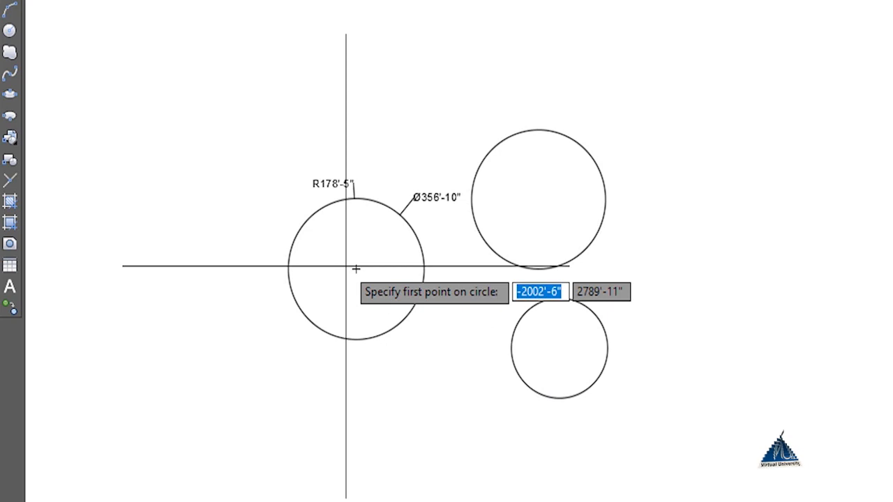
left_click(355, 268)
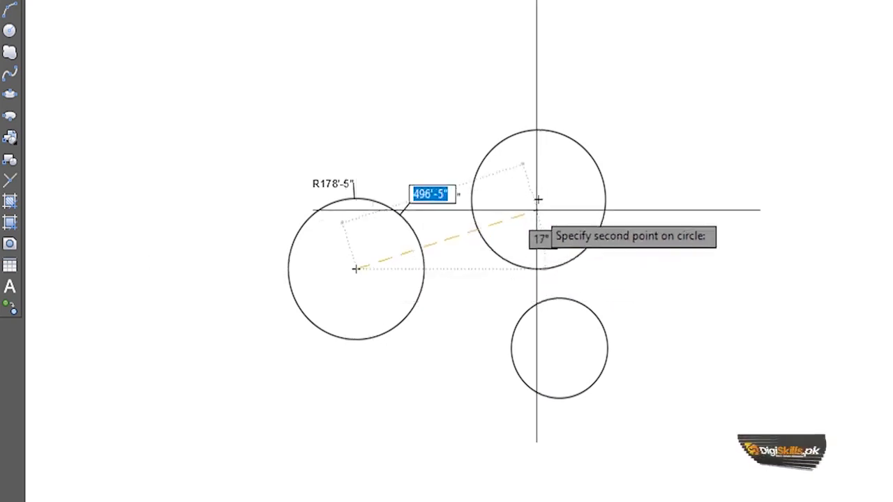
left_click(538, 199)
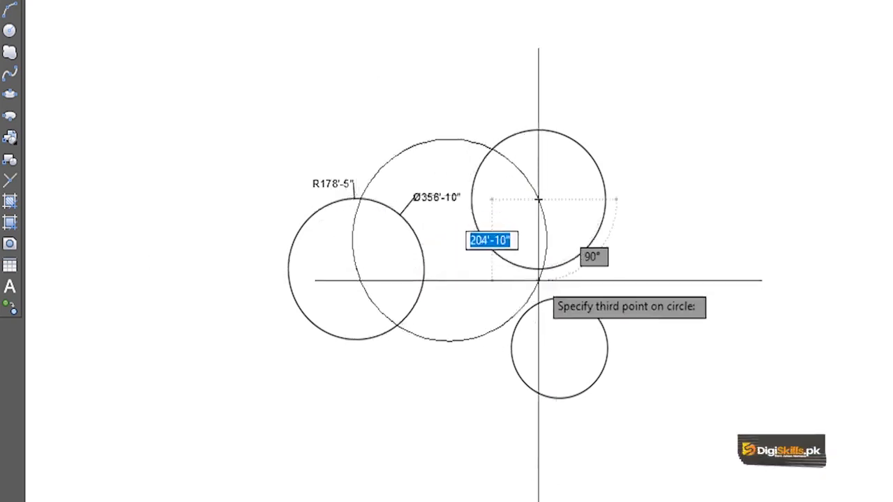
left_click(558, 348)
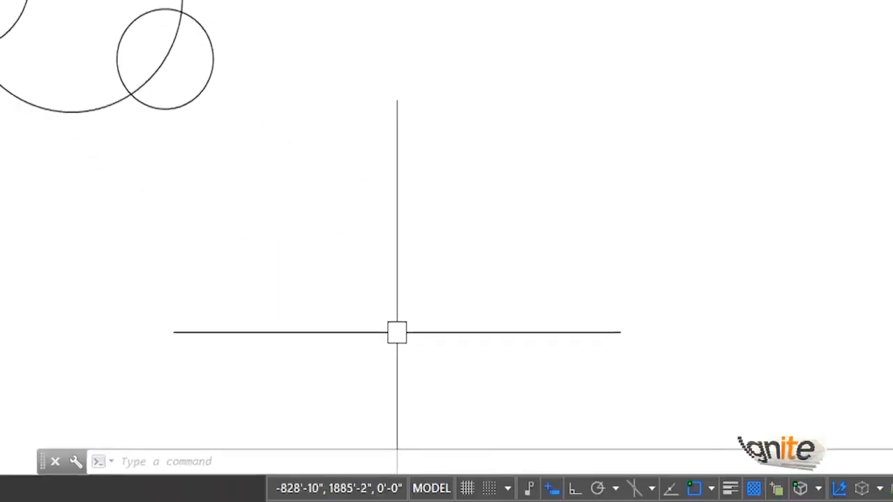
- Draw a two-point (2P) circle whose diameter runs from the dimensioned circle's centre to the upper-right circle's centre
type("c")
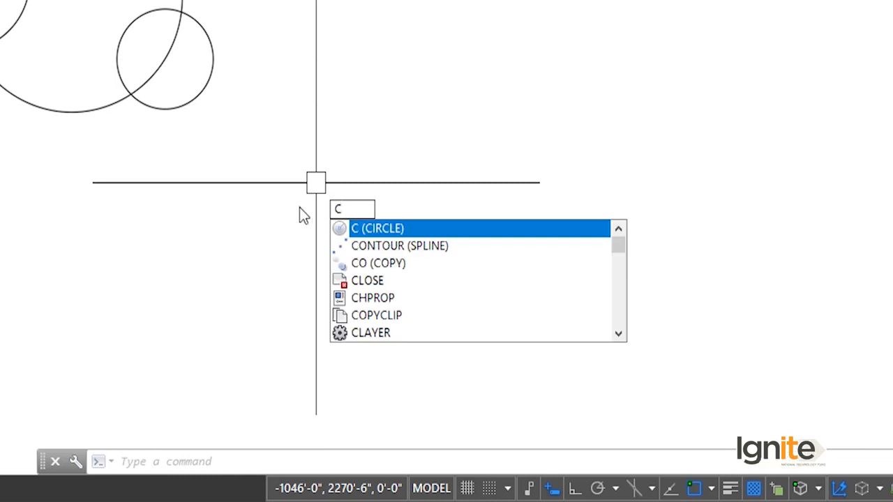
key("Return")
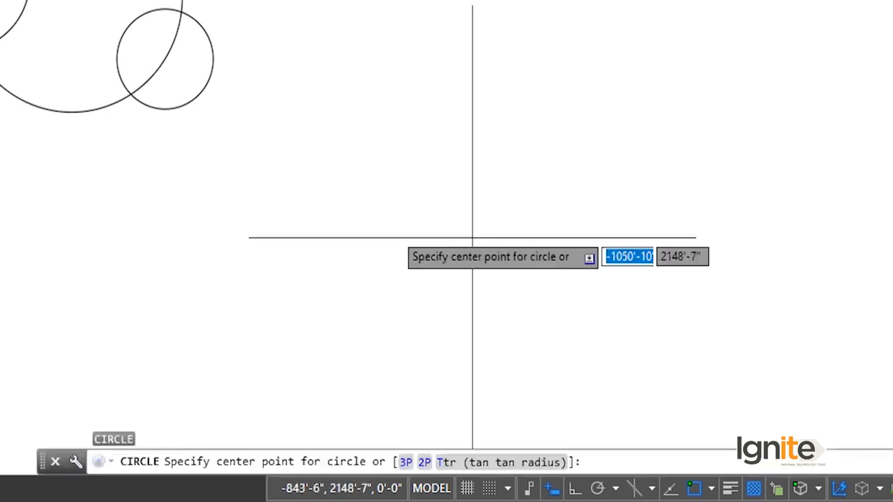
left_click(424, 465)
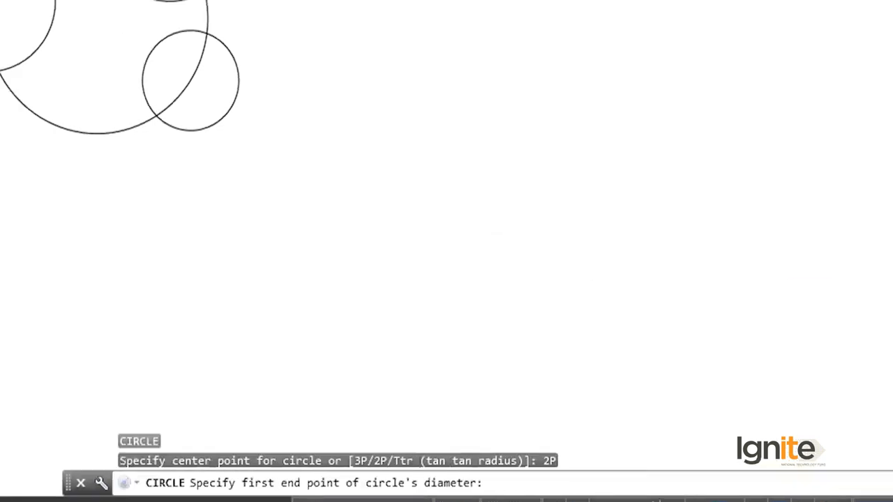
left_click(294, 258)
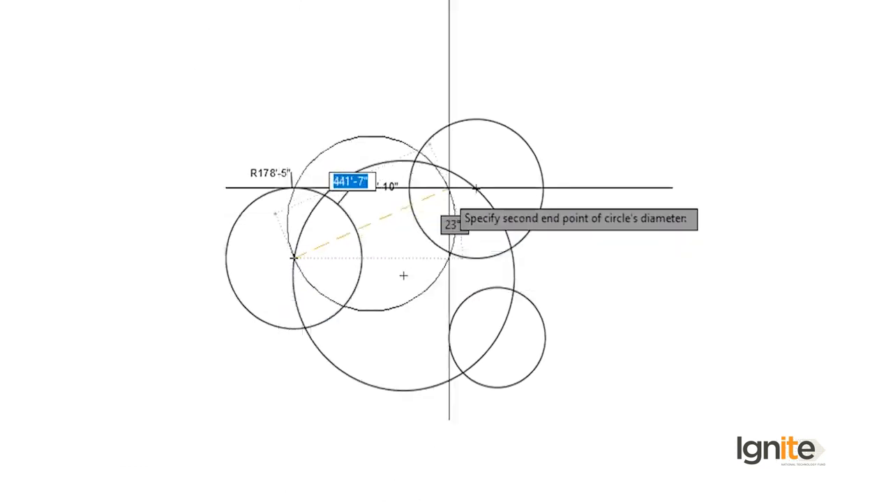
left_click(475, 191)
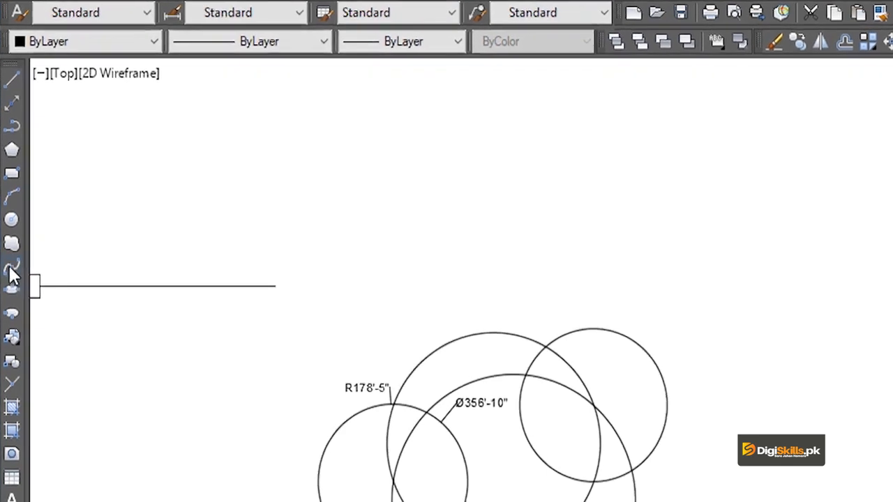
- Draw a wavy freeform spline to the right of the circles, looping back to end at its starting point
left_click(10, 269)
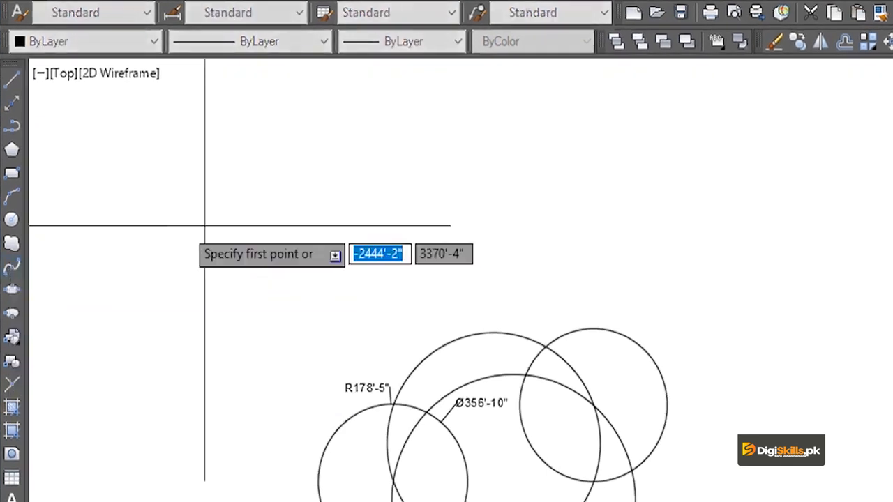
left_click(795, 223)
left_click(383, 56)
left_click(488, 193)
left_click(642, 132)
left_click(669, 384)
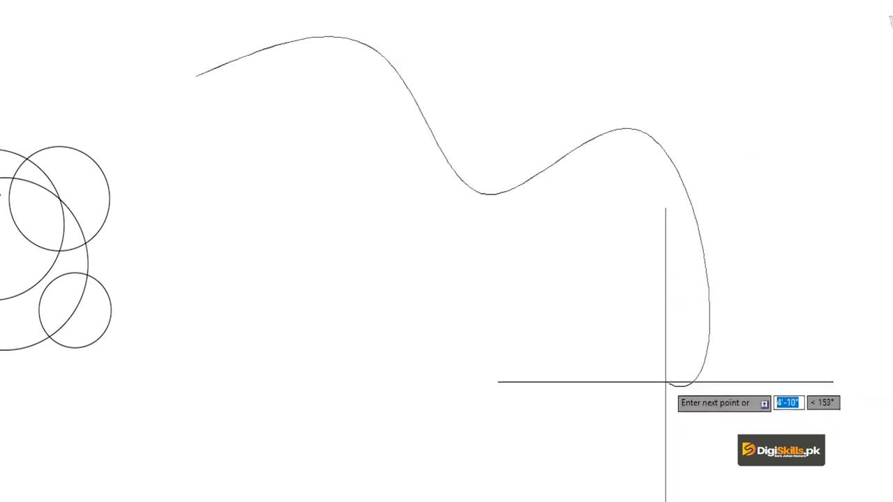
left_click(558, 303)
left_click(396, 474)
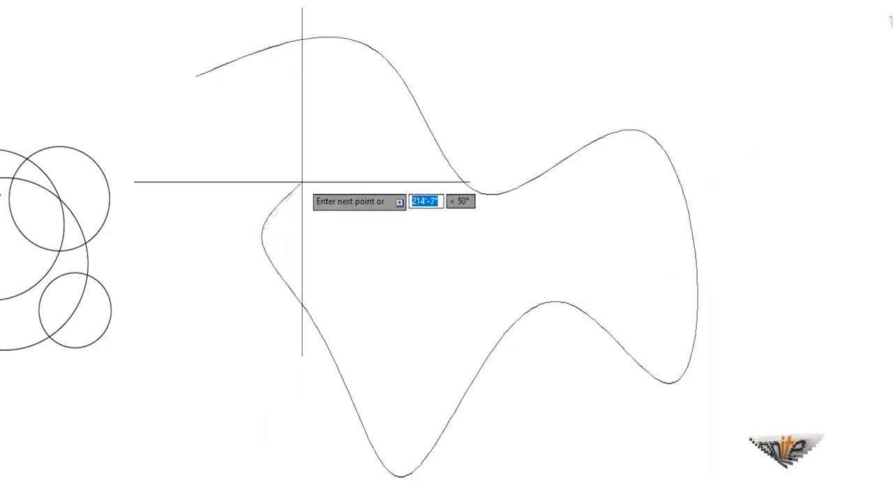
left_click(281, 114)
left_click(194, 75)
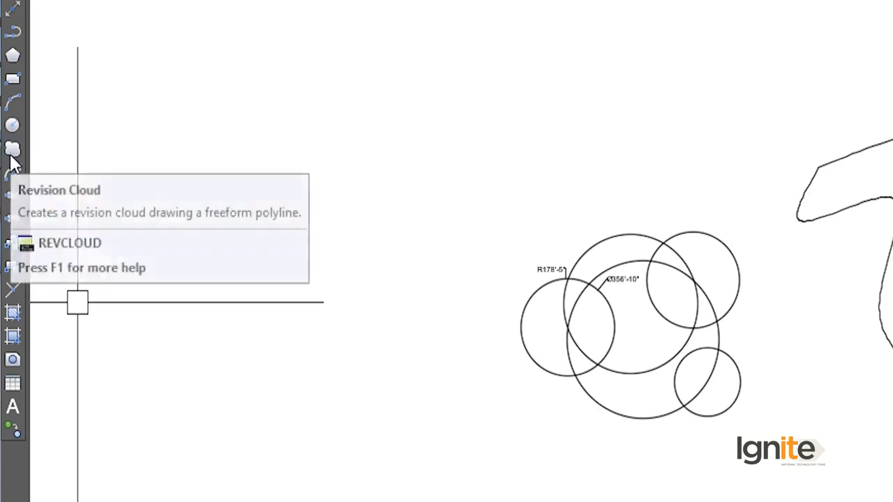
- Draw a wide ellipse above and to the left of the circles, with a horizontal long axis and a shorter vertical one
left_click(12, 195)
left_click(221, 150)
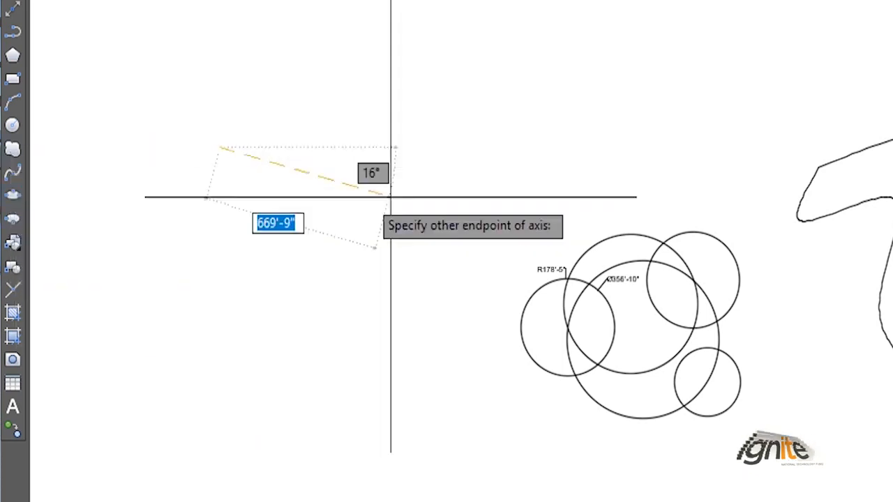
left_click(499, 149)
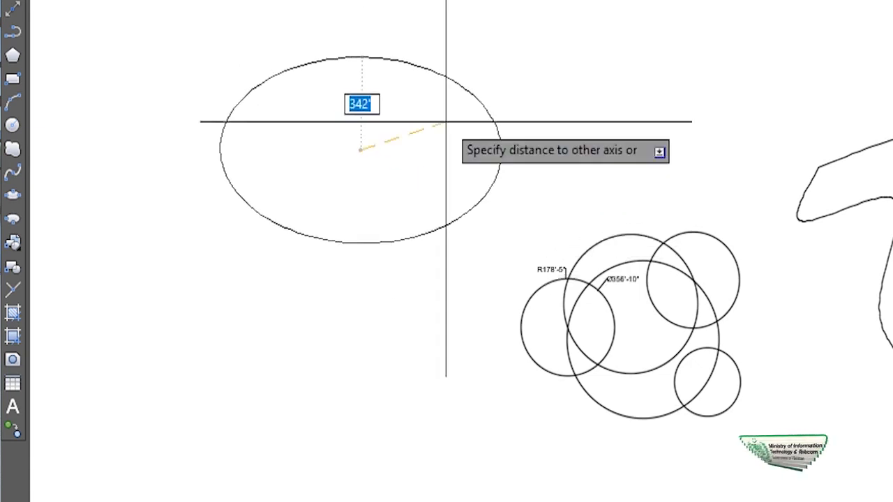
left_click(416, 232)
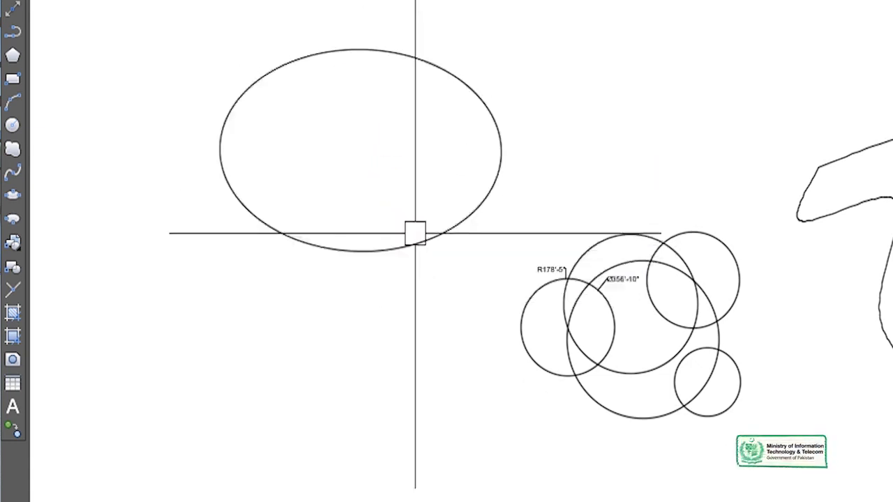